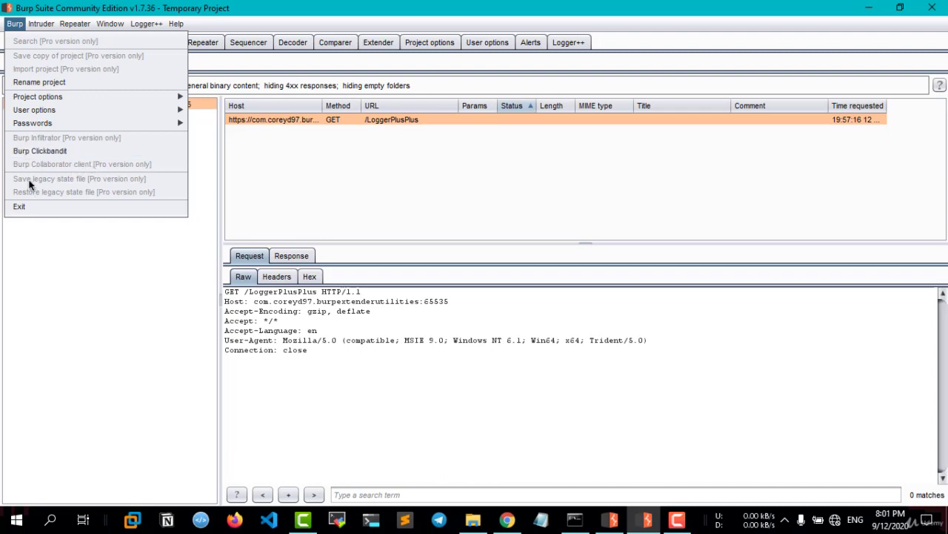
Examine the target scope settings and the Proxy tool's intercept, HTTP history, WebSockets history and options pages
click(46, 334)
click(63, 64)
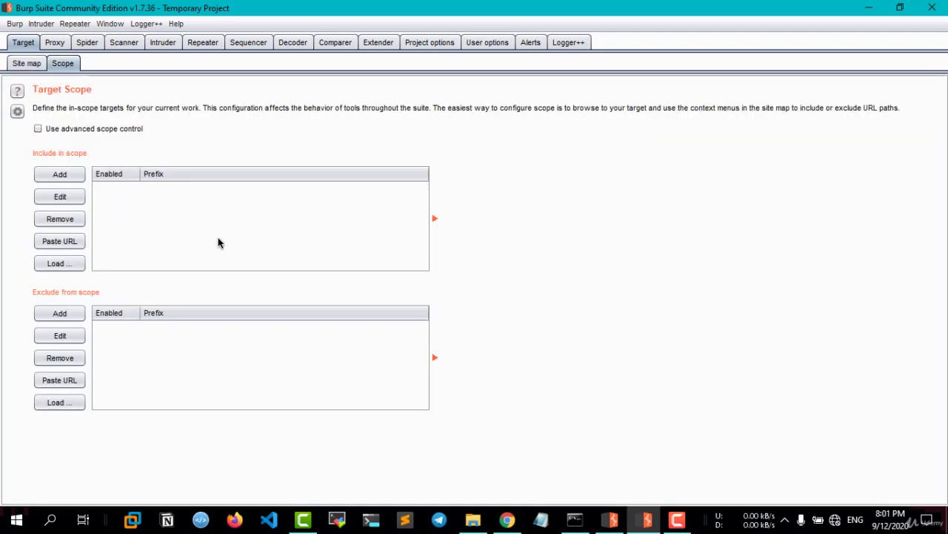
click(62, 46)
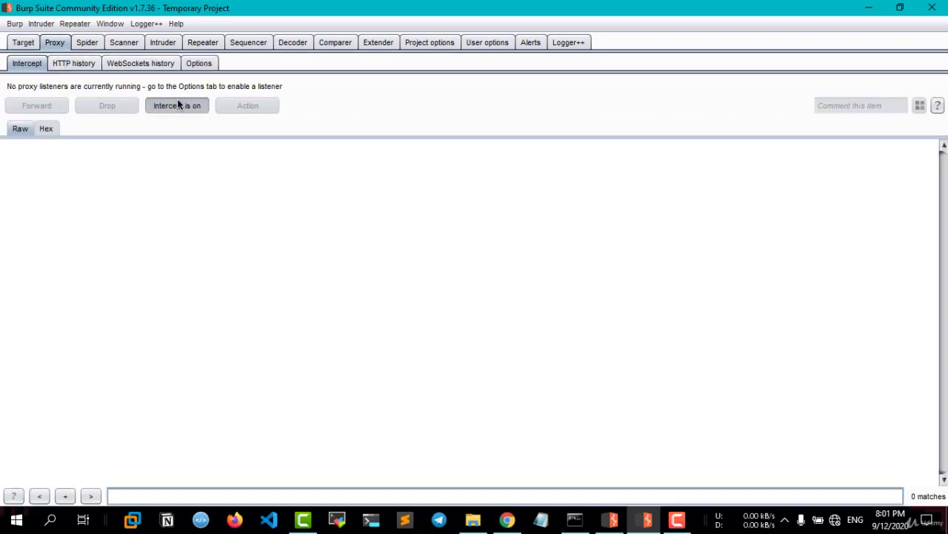
click(85, 64)
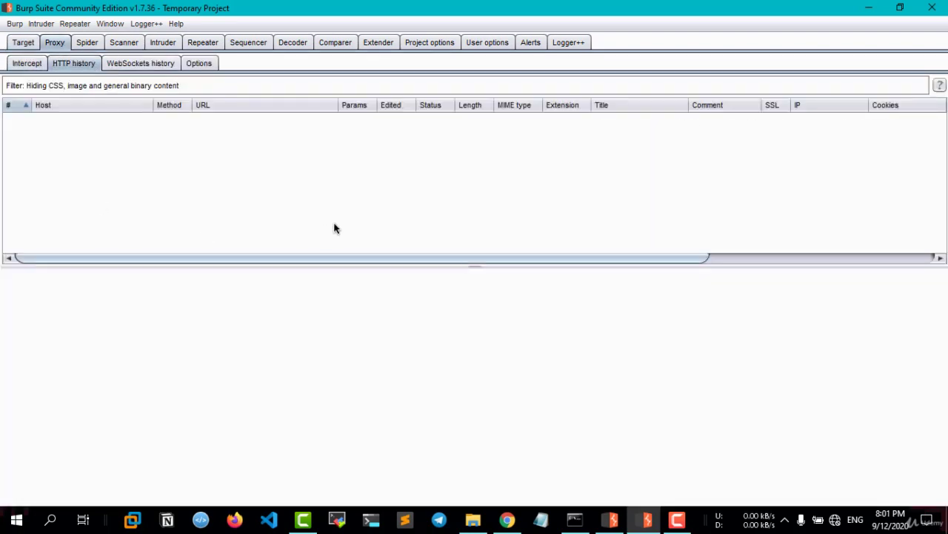
click(141, 64)
click(200, 64)
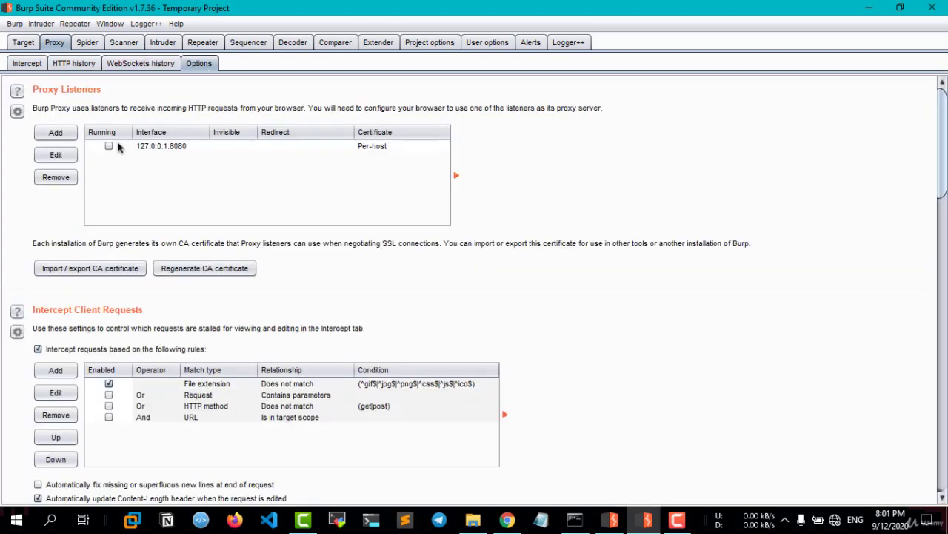
scroll(126, 316, down, 5)
scroll(126, 316, down, 5)
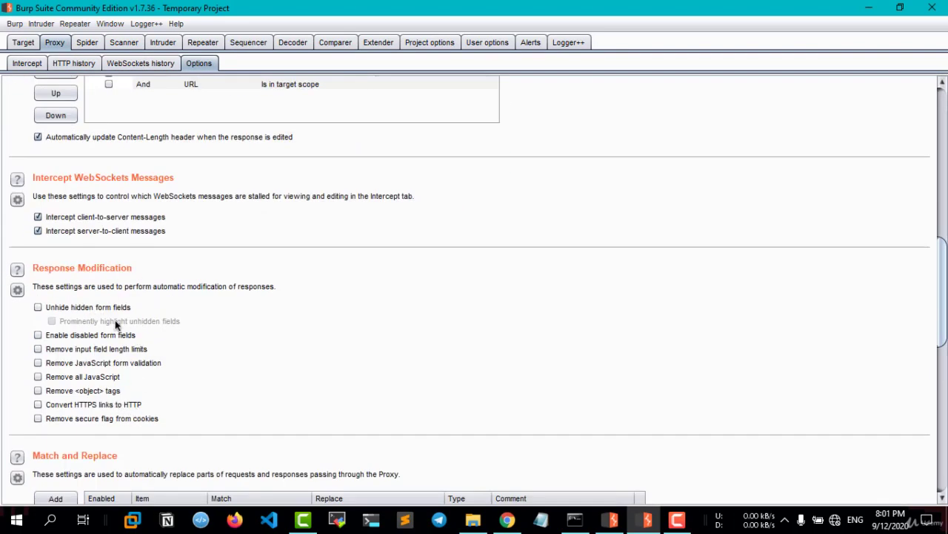
scroll(109, 323, down, 3)
scroll(109, 324, down, 6)
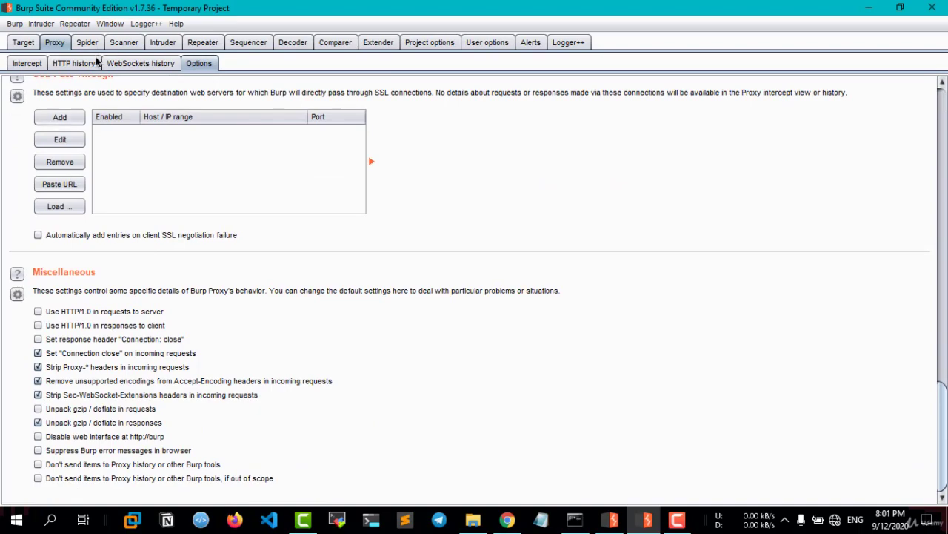
Examine the Spider's crawler options and read through the introduction to Burp Scanner
click(87, 42)
click(65, 63)
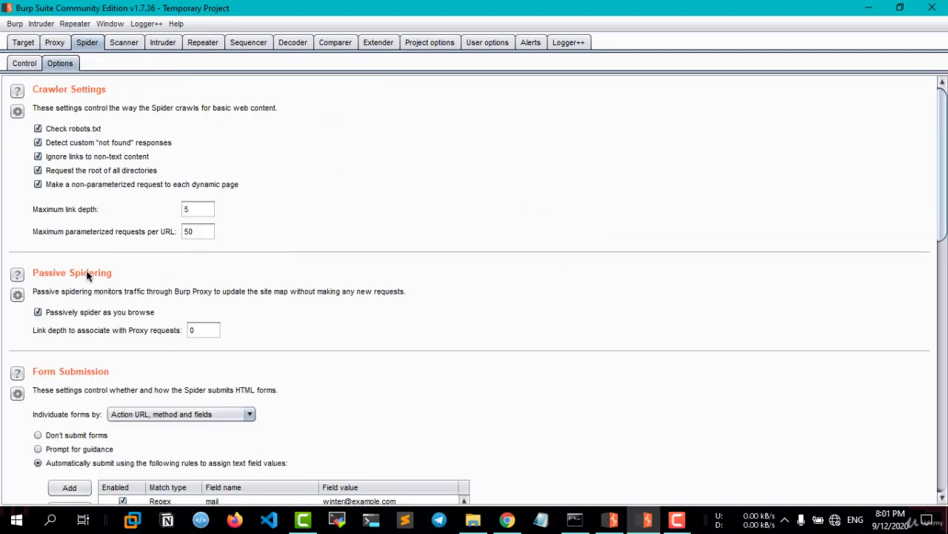
click(132, 43)
scroll(178, 214, down, 5)
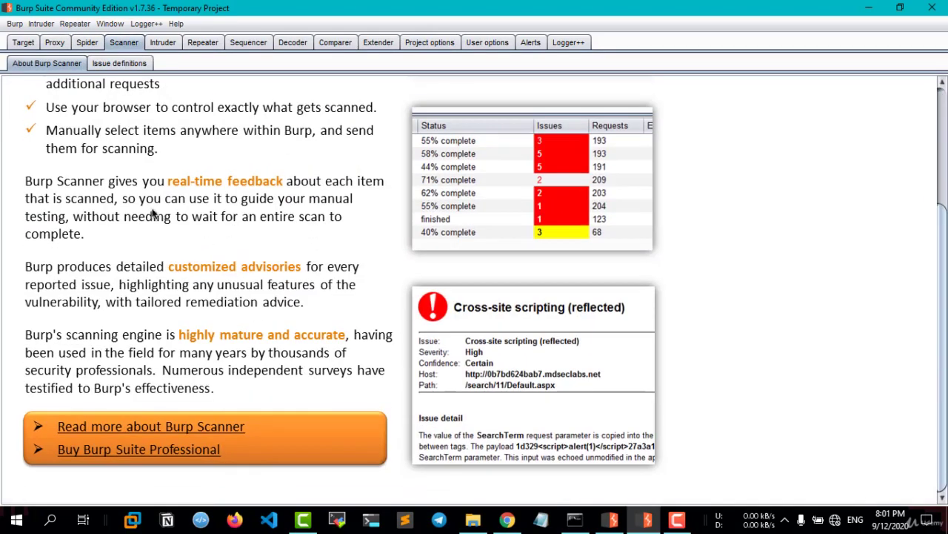
scroll(63, 326, up, 5)
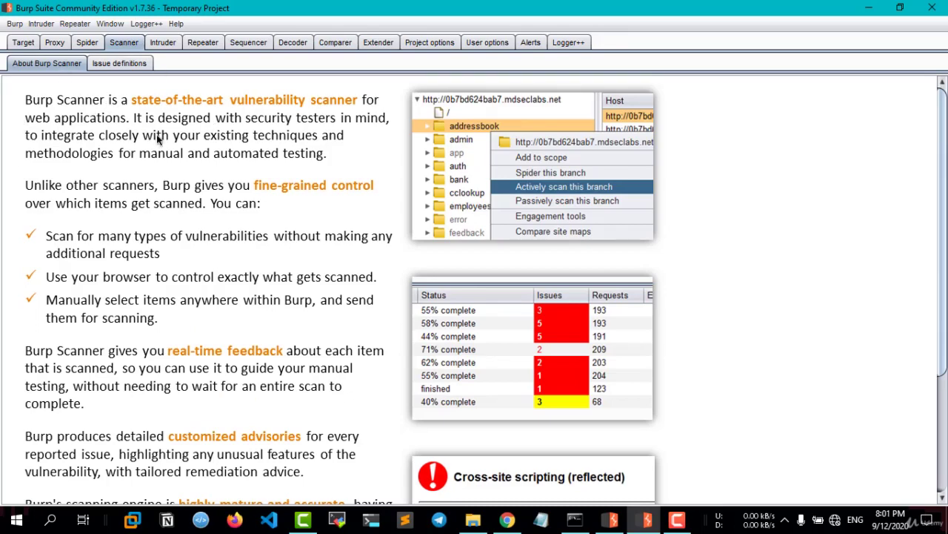
scroll(156, 222, down, 5)
scroll(244, 193, up, 3)
Look through the Scanner's list of issue definitions and return to its introduction page
click(167, 44)
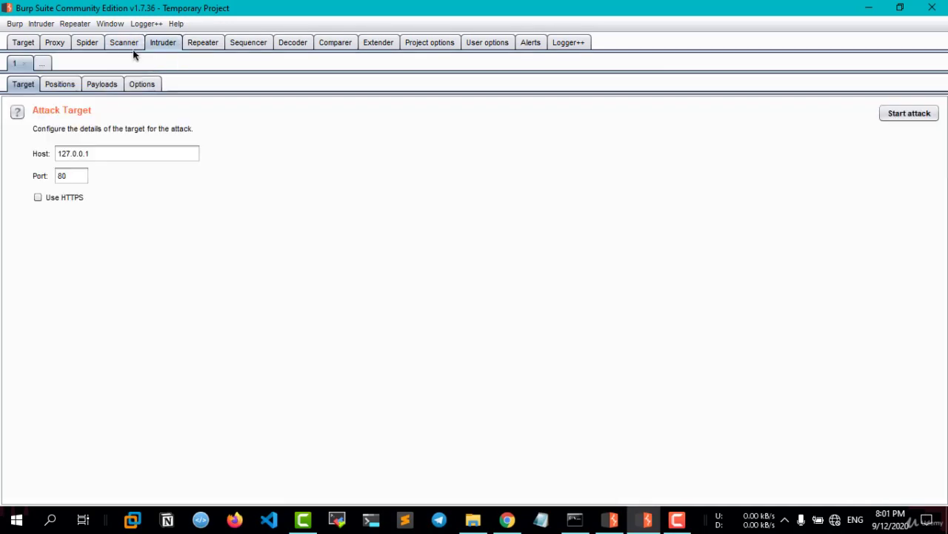
click(135, 49)
click(103, 64)
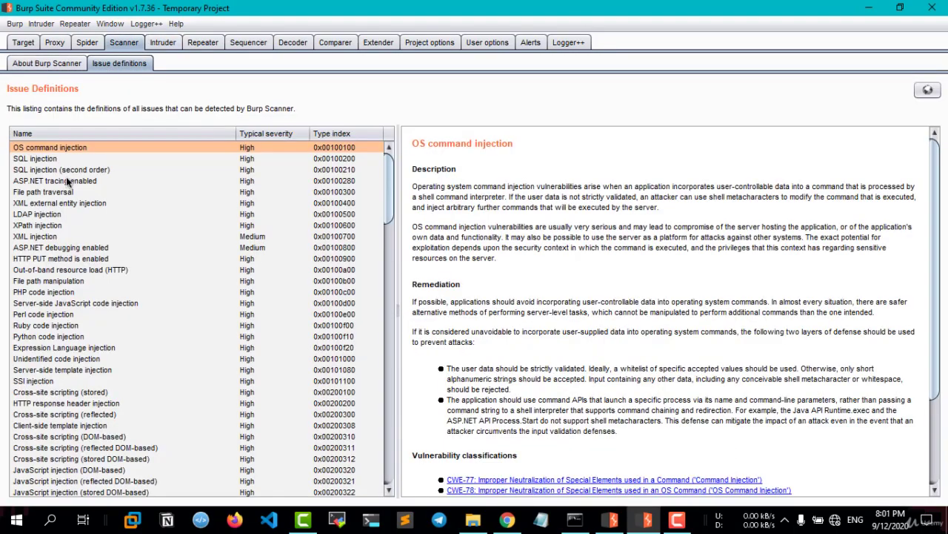
scroll(67, 181, down, 10)
click(77, 65)
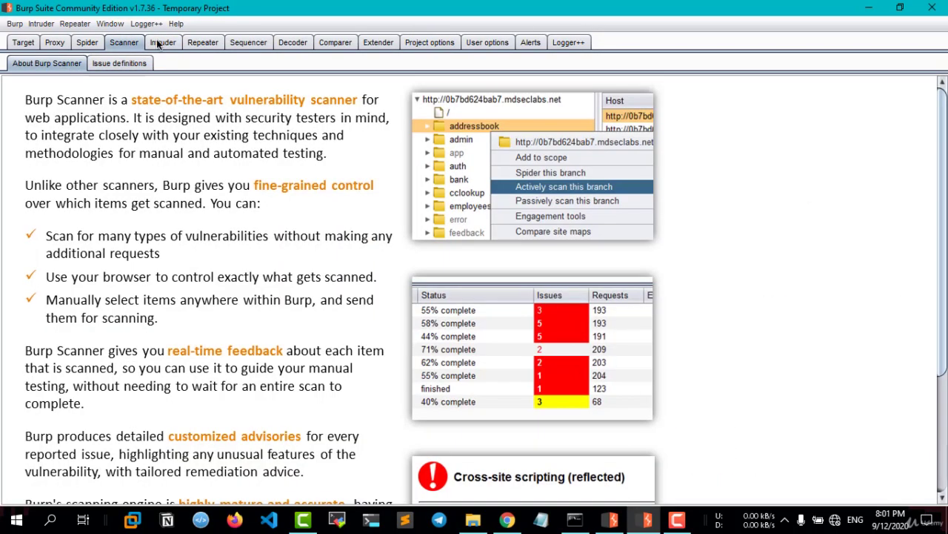
View the Intruder, Repeater, Sequencer, Decoder and Comparer tools one after another, including the Sequencer's live capture options
click(160, 42)
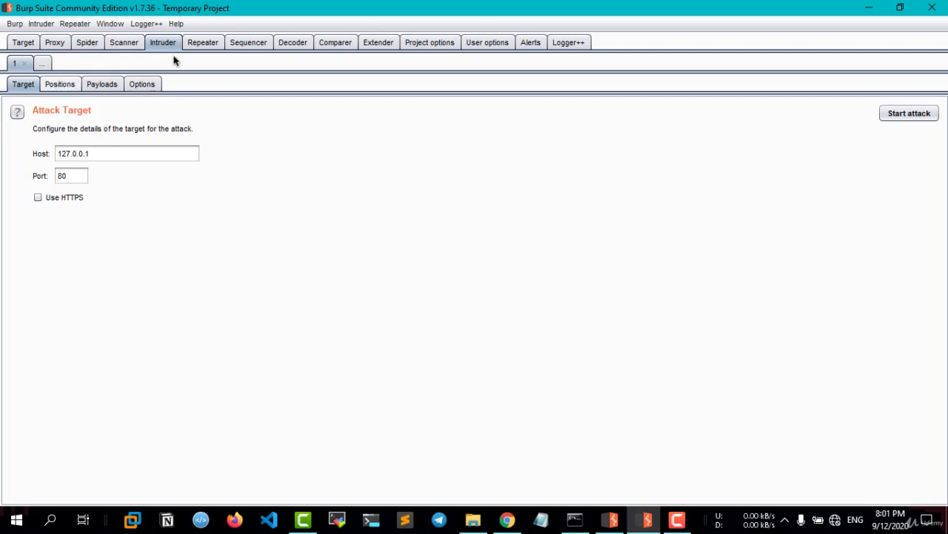
click(196, 43)
click(244, 41)
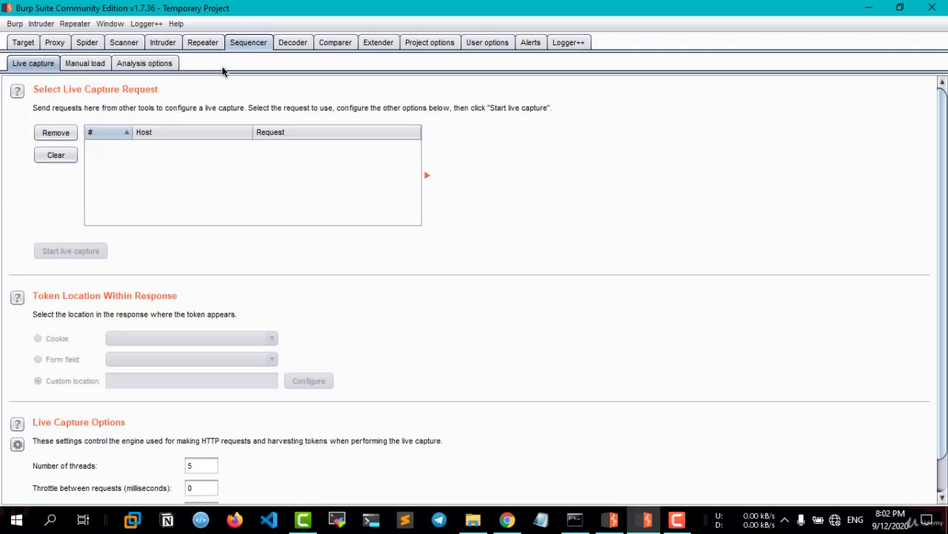
scroll(113, 300, down, 3)
scroll(166, 180, up, 3)
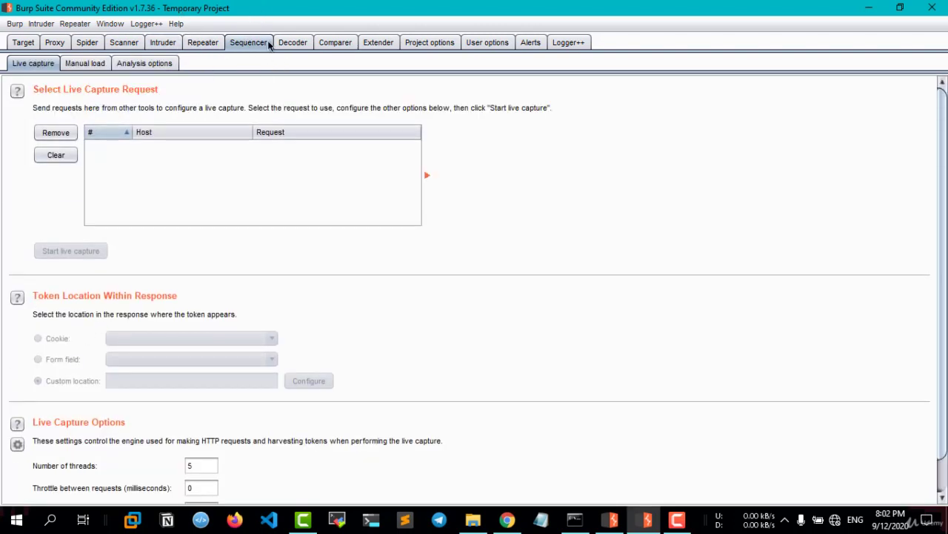
click(293, 42)
click(337, 44)
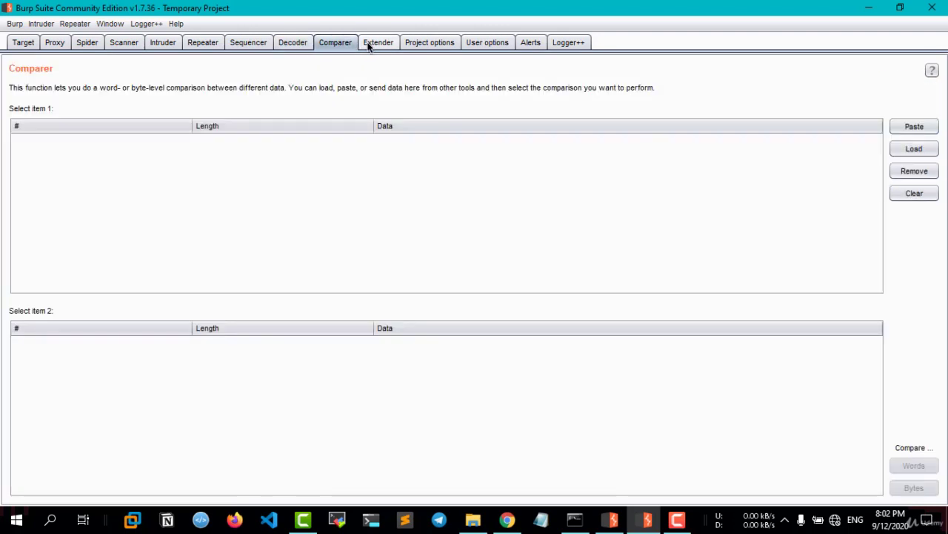
Sort the Extender's BApp Store list by Detail in descending order and widen the extension list
click(374, 42)
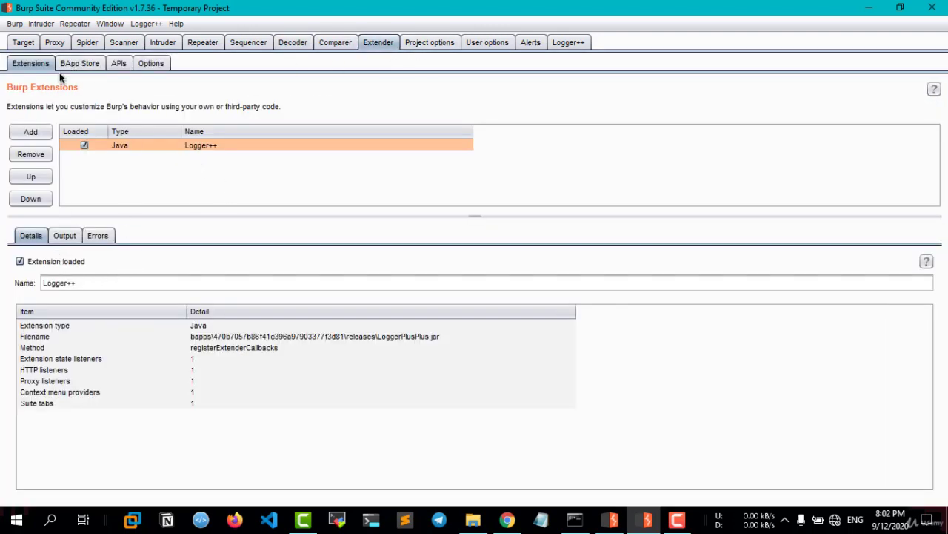
click(80, 63)
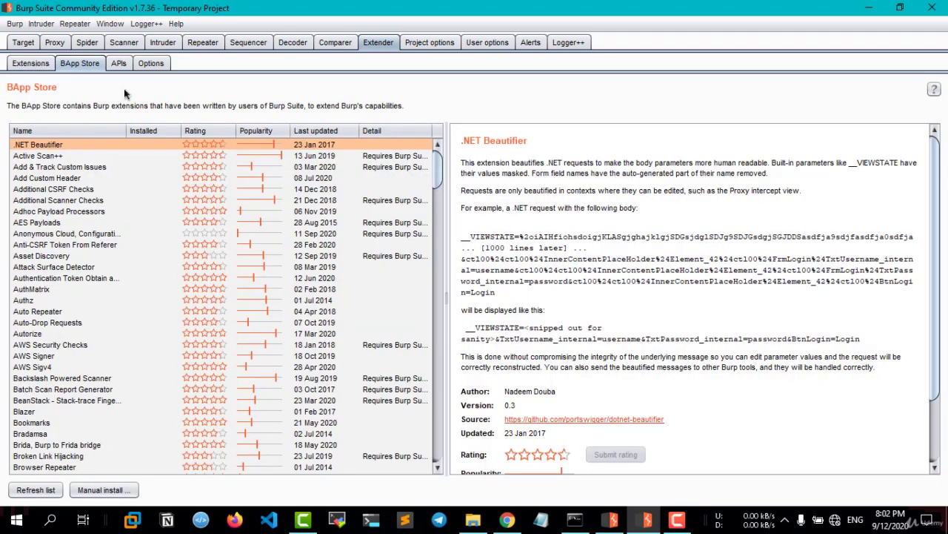
click(381, 131)
click(381, 131)
click(381, 144)
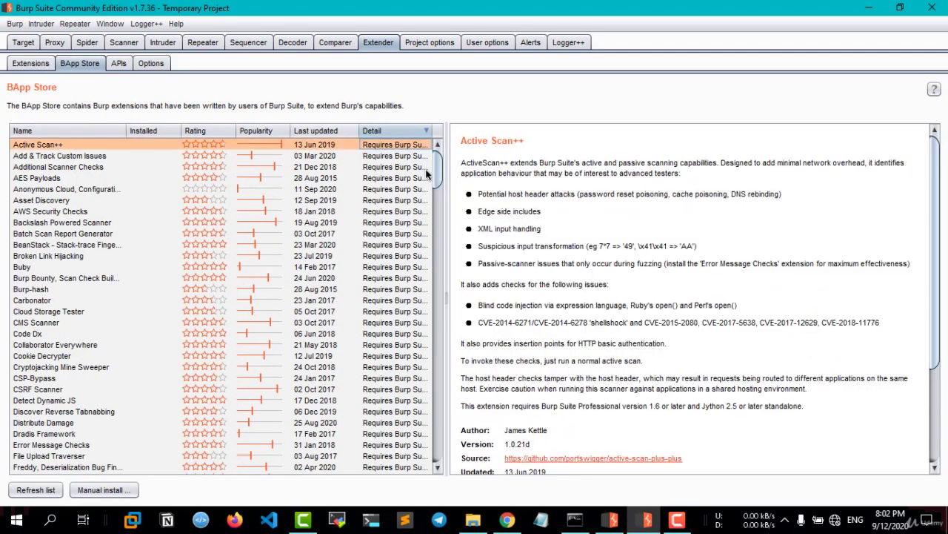
drag(448, 171, 577, 171)
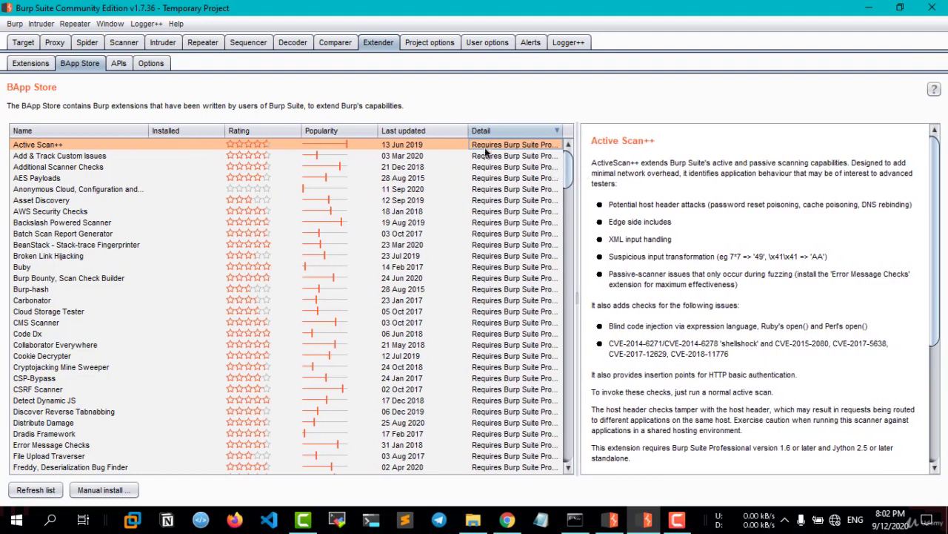
drag(467, 132, 329, 130)
Examine the descriptions of the Anonymous Cloud scanner, AES Payloads and WebInspect Connector extensions in the BApp Store
click(517, 189)
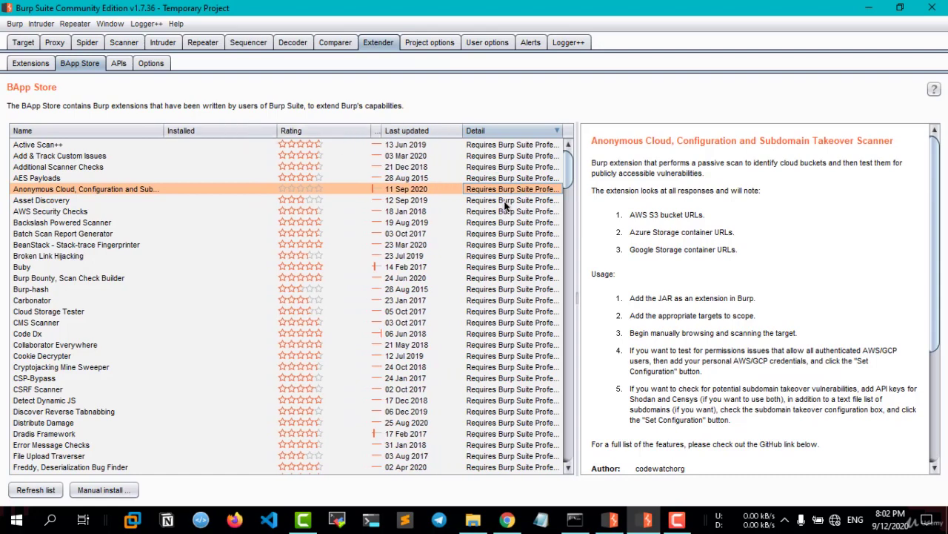
click(548, 178)
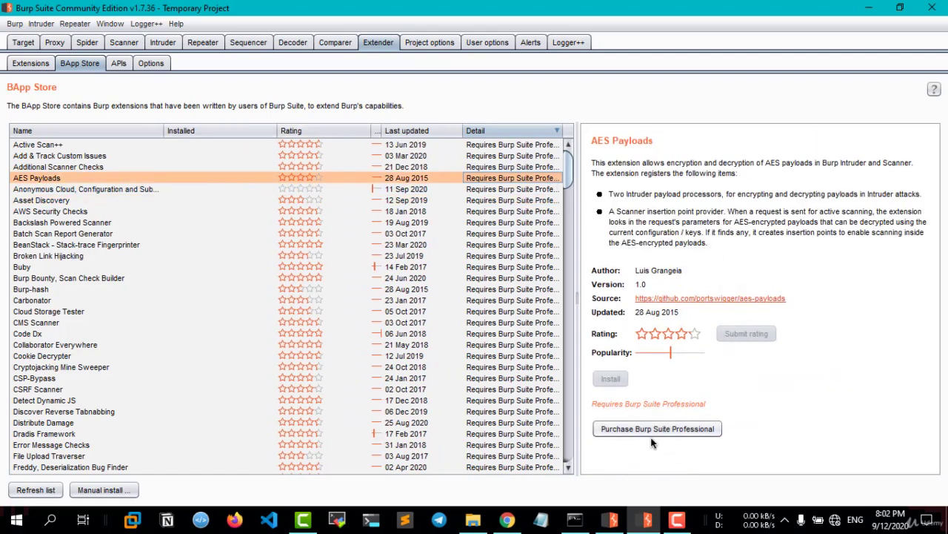
scroll(326, 223, down, 2)
scroll(326, 223, down, 15)
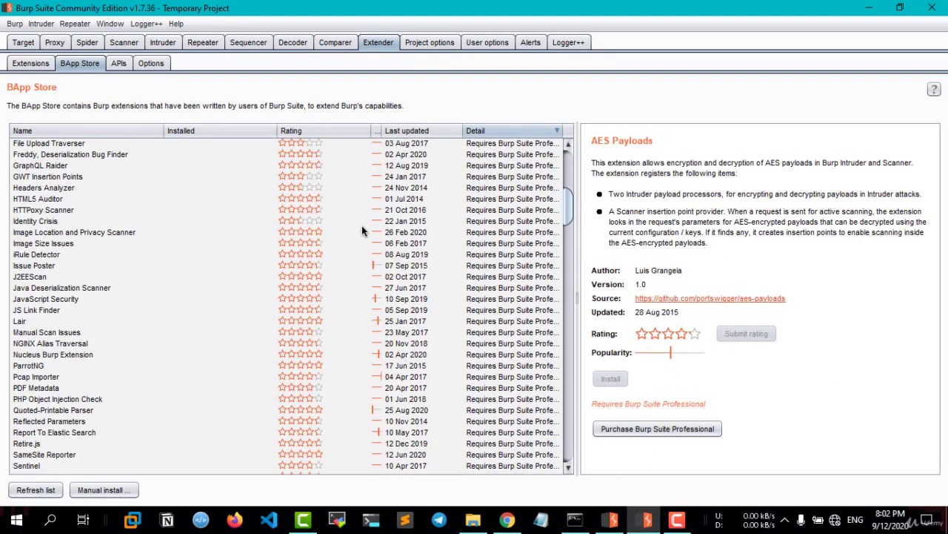
click(510, 266)
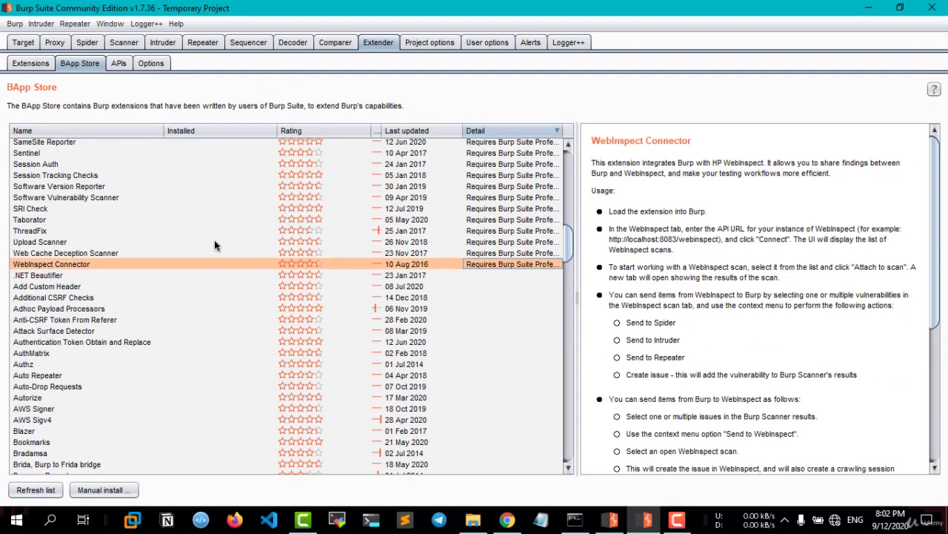
scroll(214, 245, up, 17)
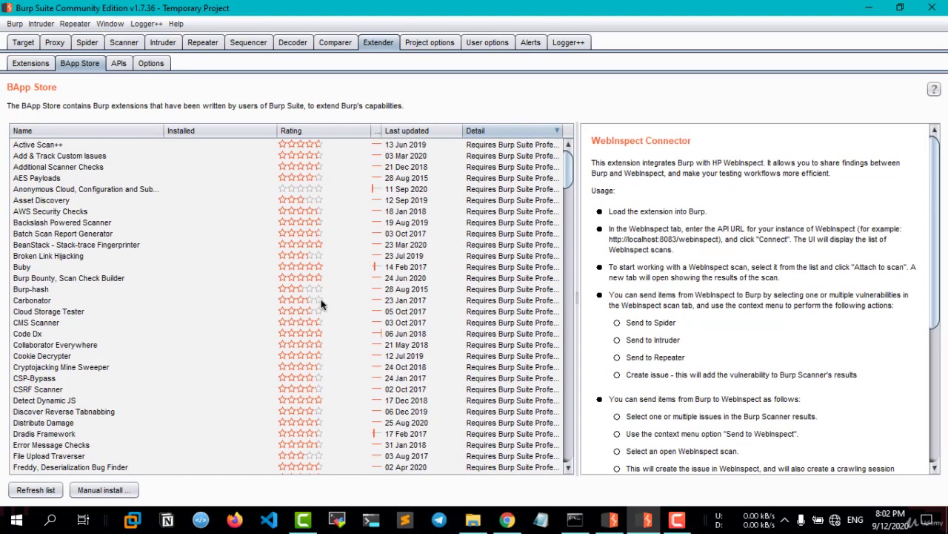
Examine the Extender's APIs and options, and the miscellaneous project options including the Collaborator server and logging settings
click(120, 65)
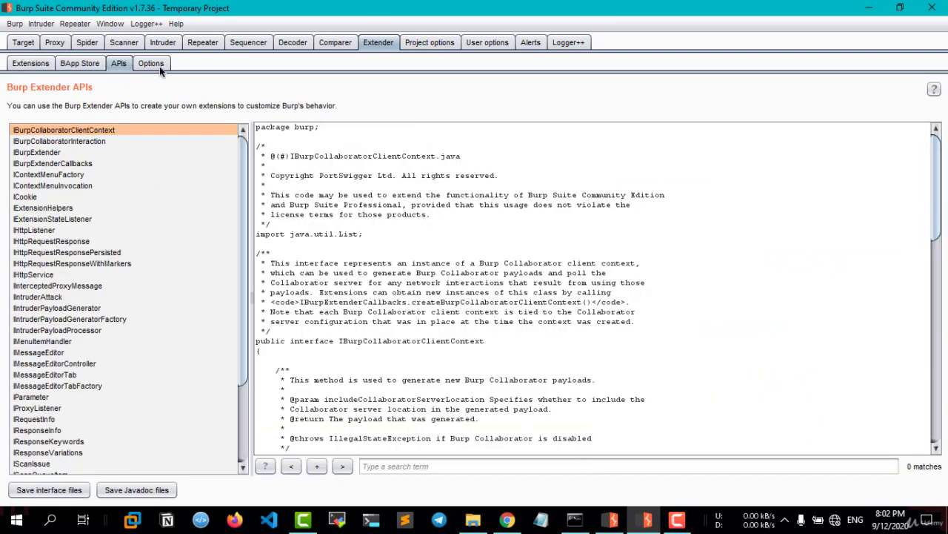
click(152, 64)
click(413, 40)
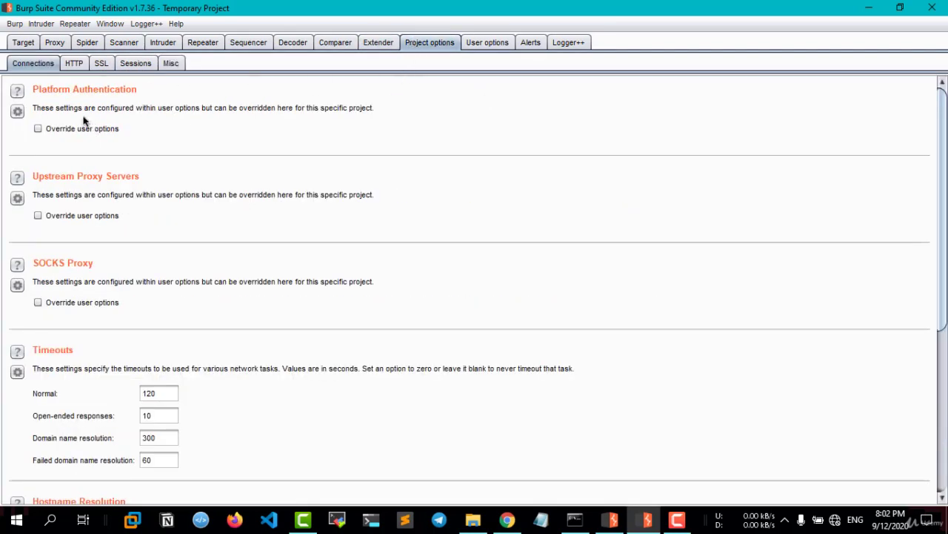
click(172, 65)
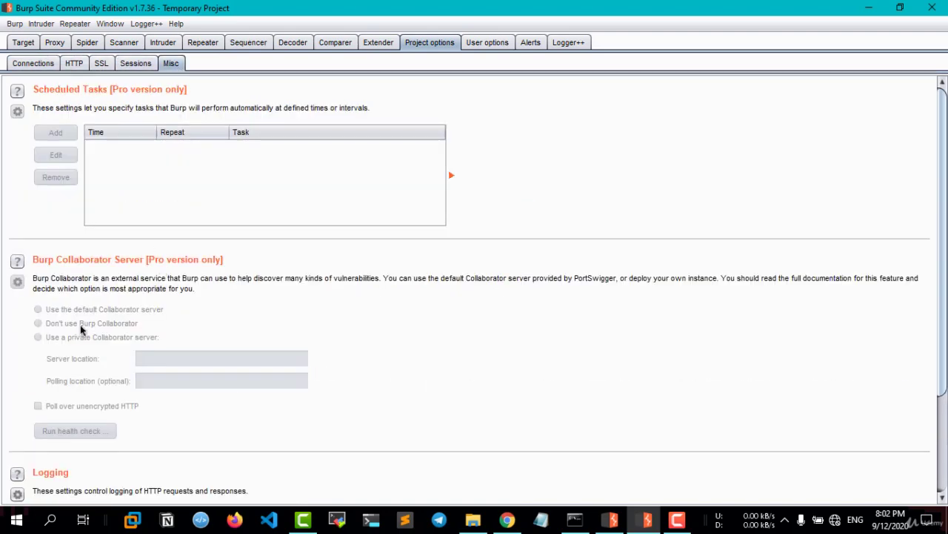
scroll(80, 325, down, 3)
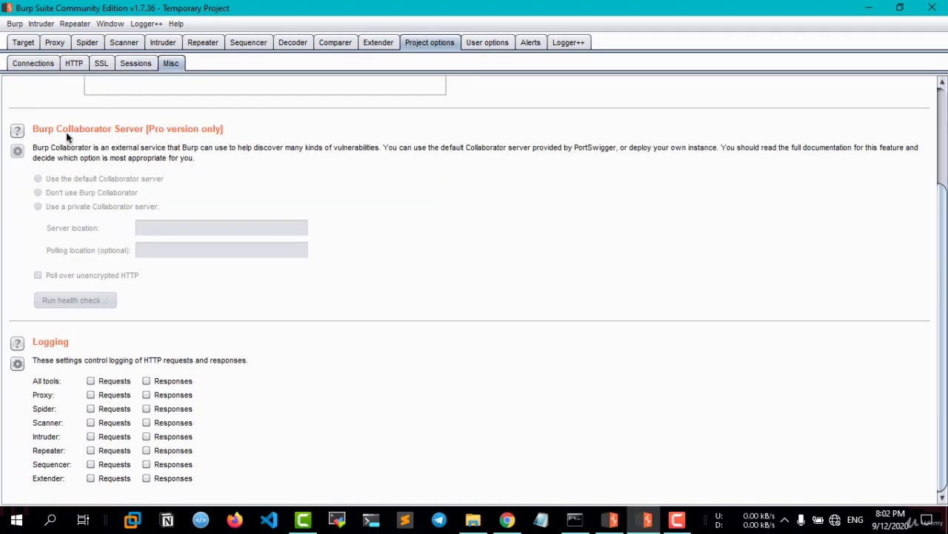
scroll(140, 141, up, 3)
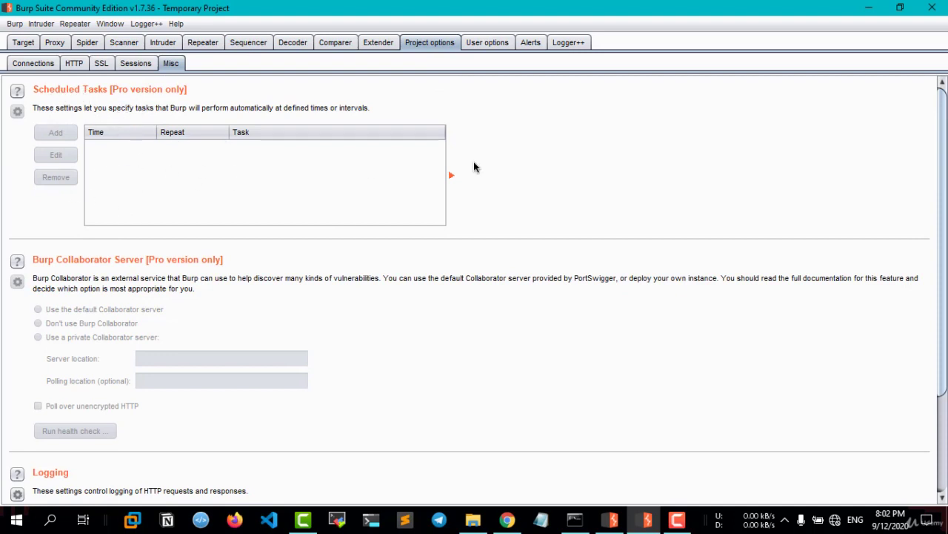
Examine the connection settings in the user options, from platform authentication down to the SOCKS proxy
click(494, 47)
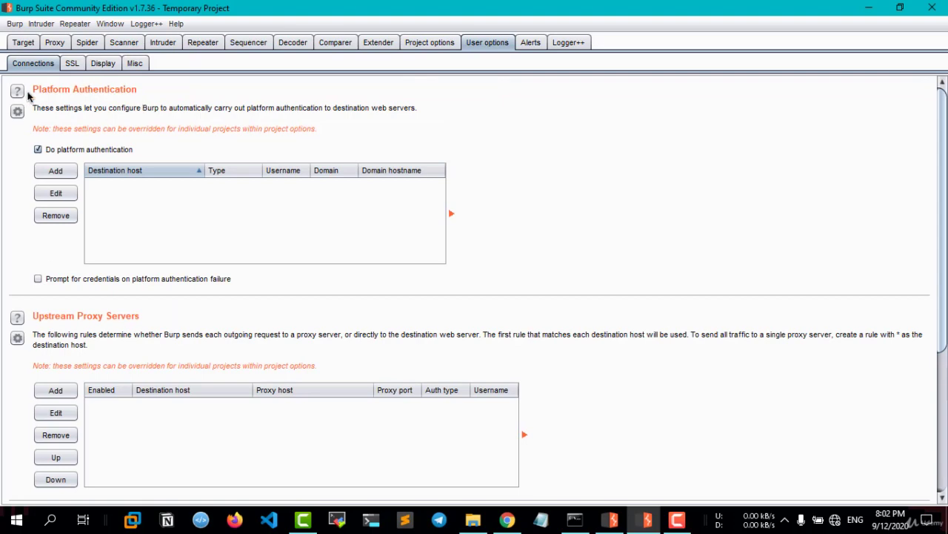
scroll(212, 247, down, 3)
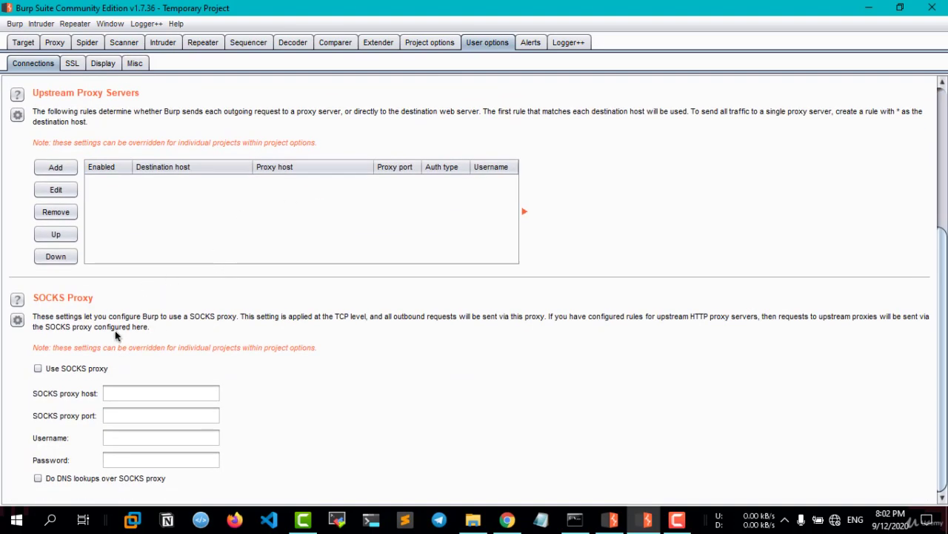
scroll(549, 105, up, 3)
View the alerts and the Logger++ logs, and return to the target scope settings
click(530, 42)
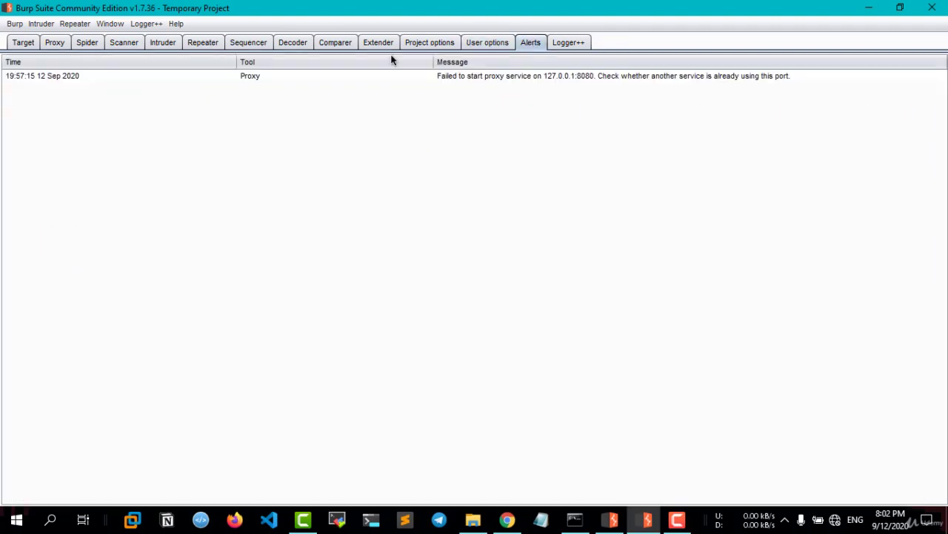
click(569, 43)
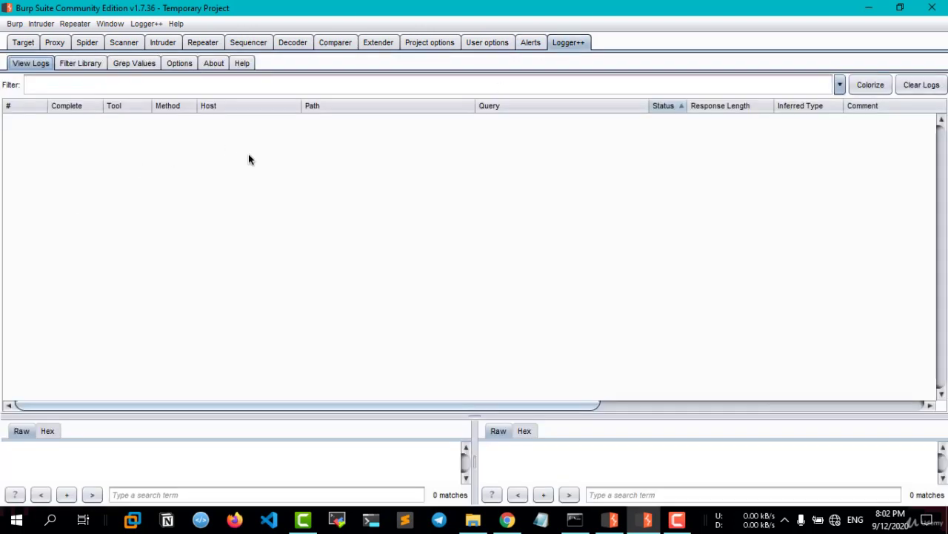
click(24, 42)
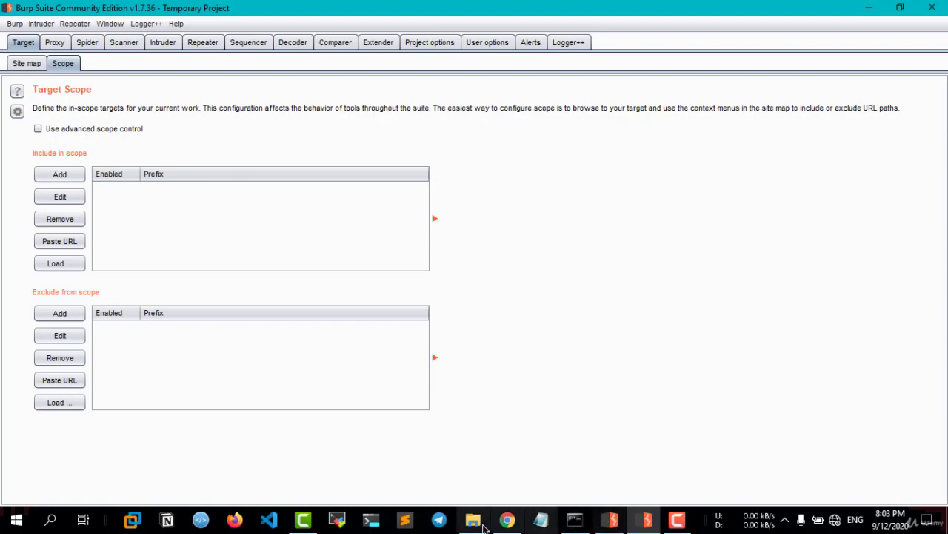
Switch to the Google Slides presentation in Chrome and advance from the Community Edition slides to the Professional Edition slide
click(507, 519)
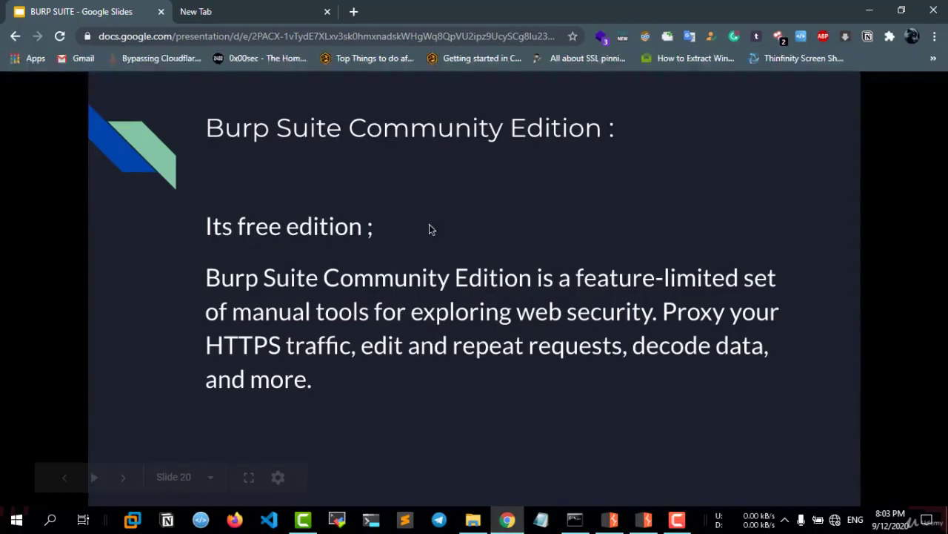
click(126, 479)
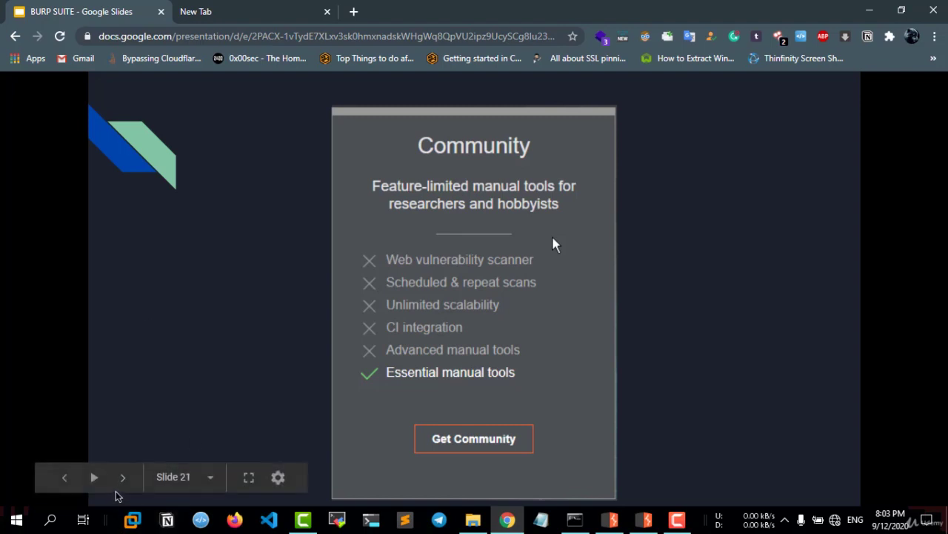
click(122, 478)
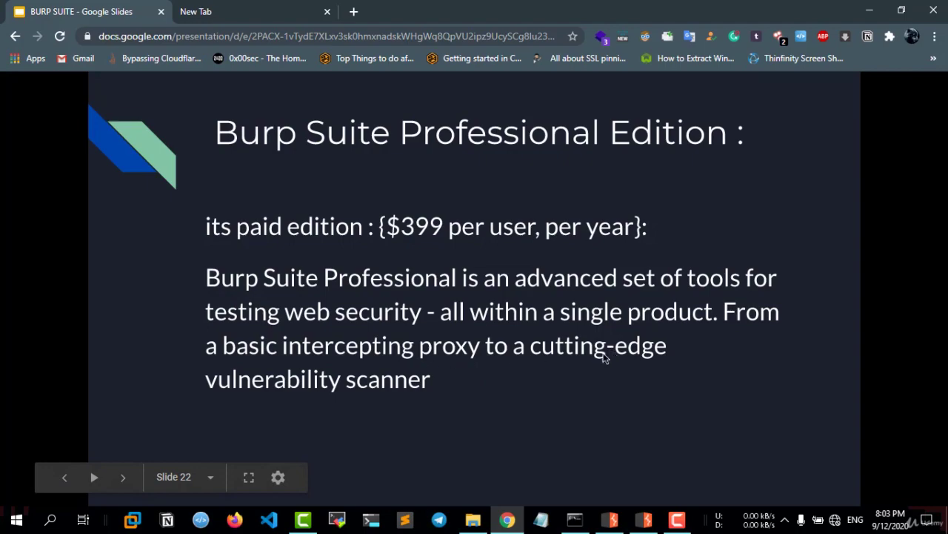
Check the Community Edition's general commands, switch to Burp Suite Professional, and view its Burp commands such as Infiltrator, Clickbandit and Collaborator client
click(646, 521)
click(15, 24)
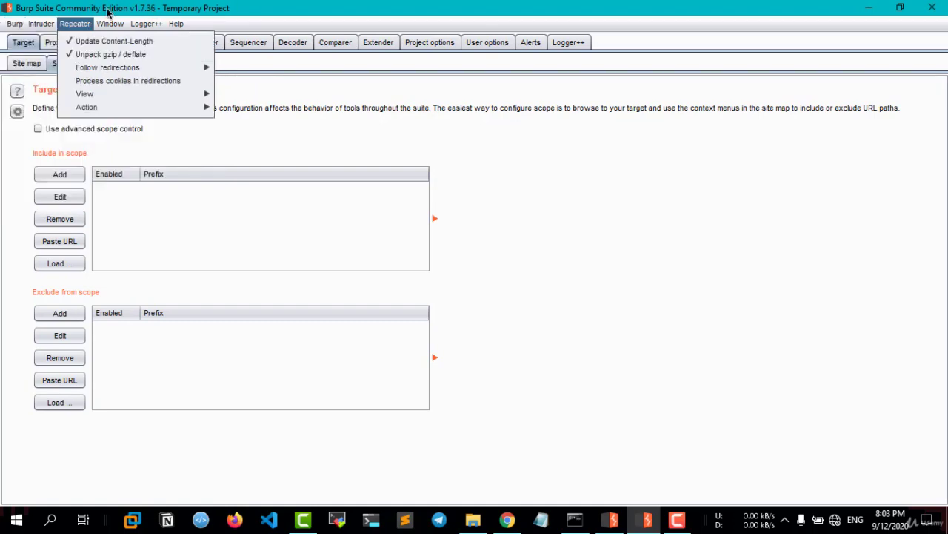
click(627, 354)
key(alt+Tab)
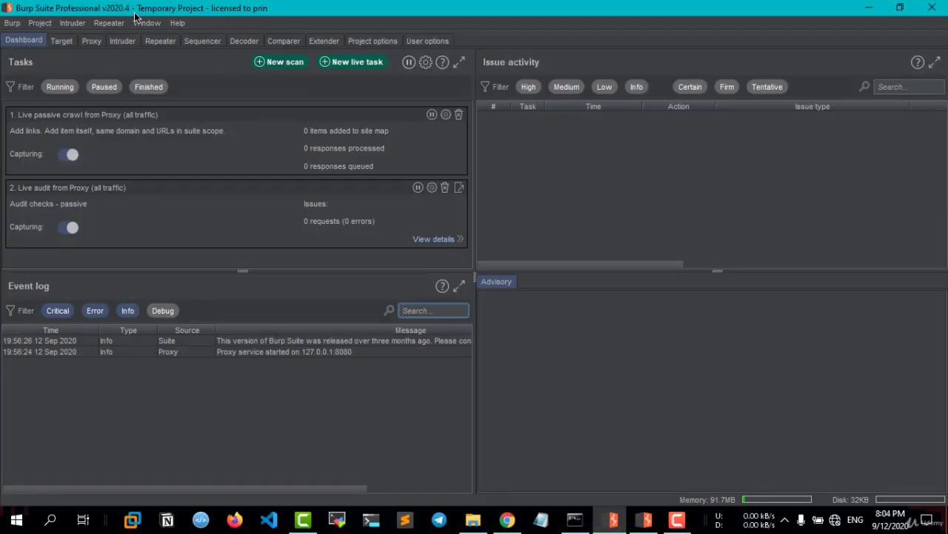
click(11, 23)
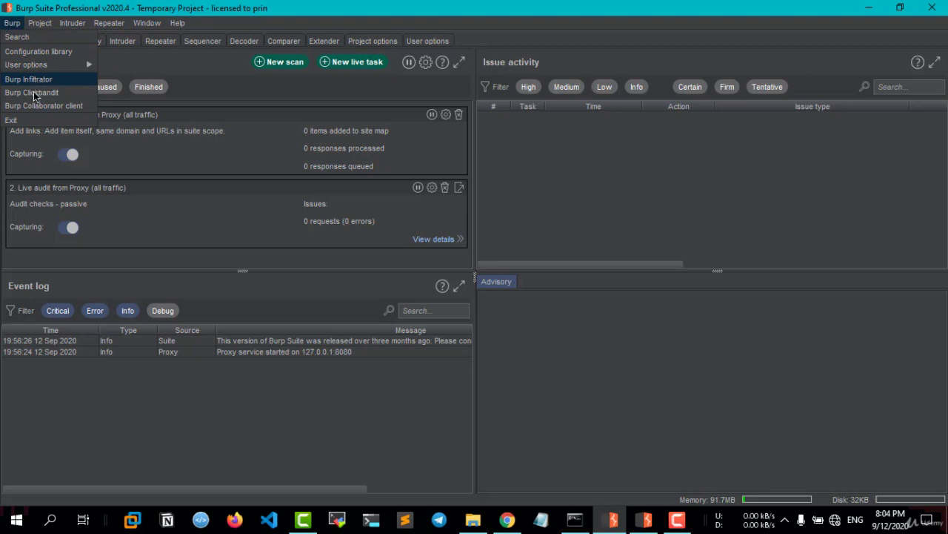
click(80, 131)
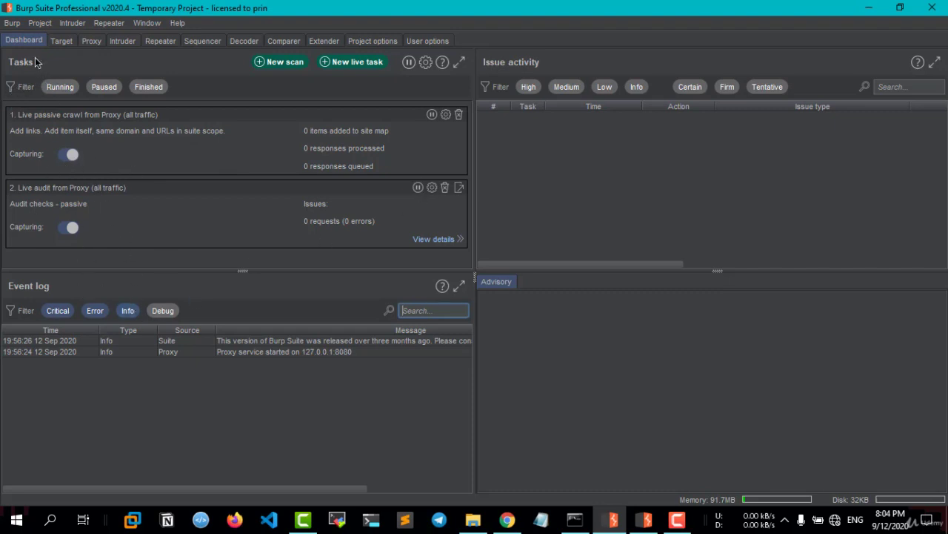
Look through the Professional edition's tools from Target and Proxy to Comparer, ending at the Extender's list of extensions
click(71, 45)
click(92, 42)
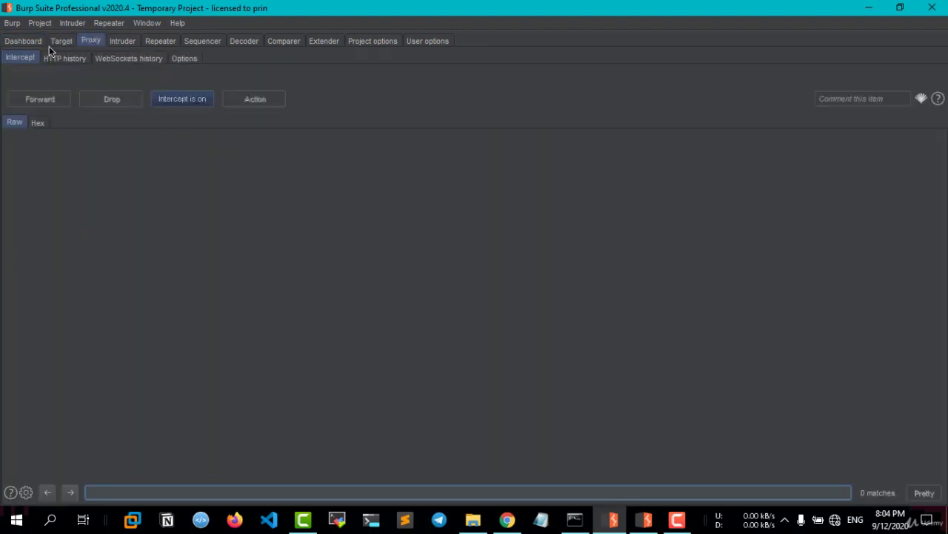
click(122, 41)
click(160, 41)
click(203, 42)
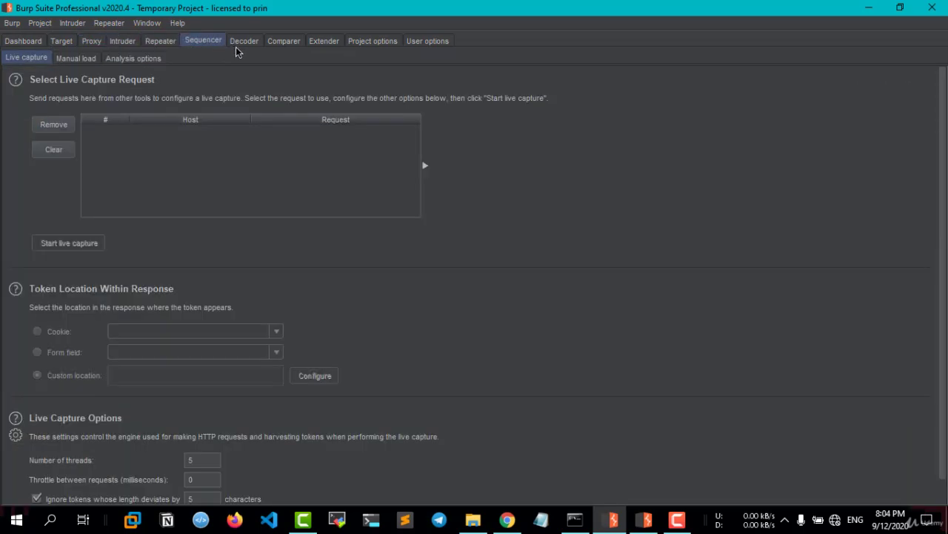
click(244, 41)
click(284, 41)
click(325, 40)
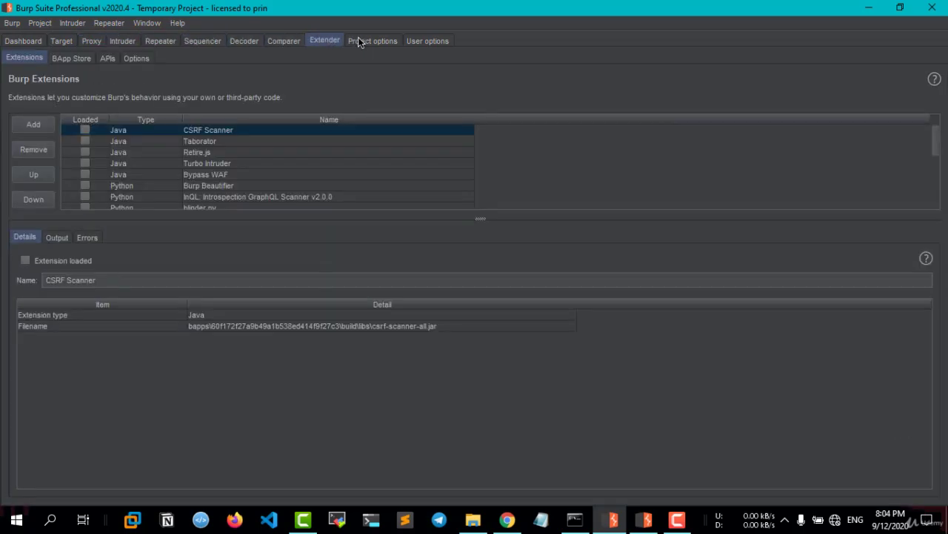
Sort the BApp Store extensions by detail so Pro extensions come first, and try to install Active Scan++
click(71, 57)
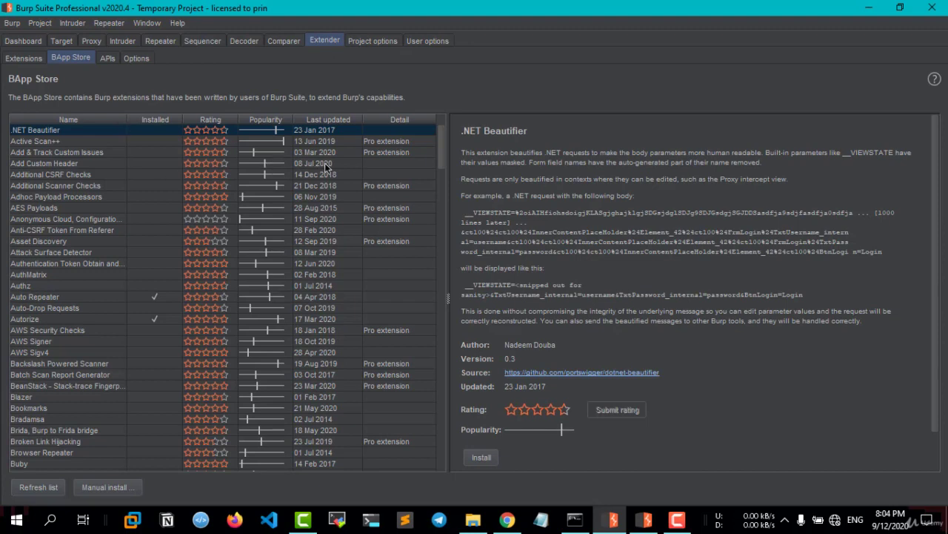
click(394, 122)
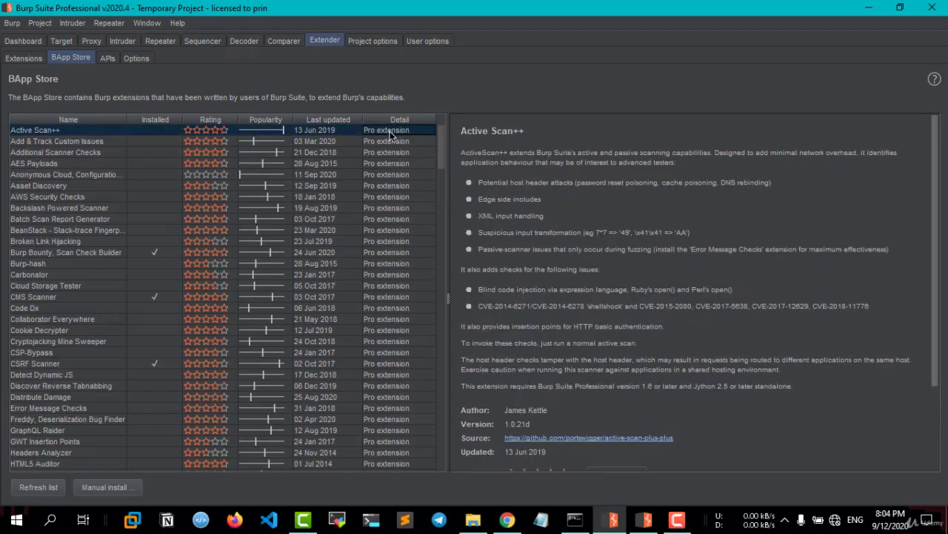
scroll(893, 430, down, 3)
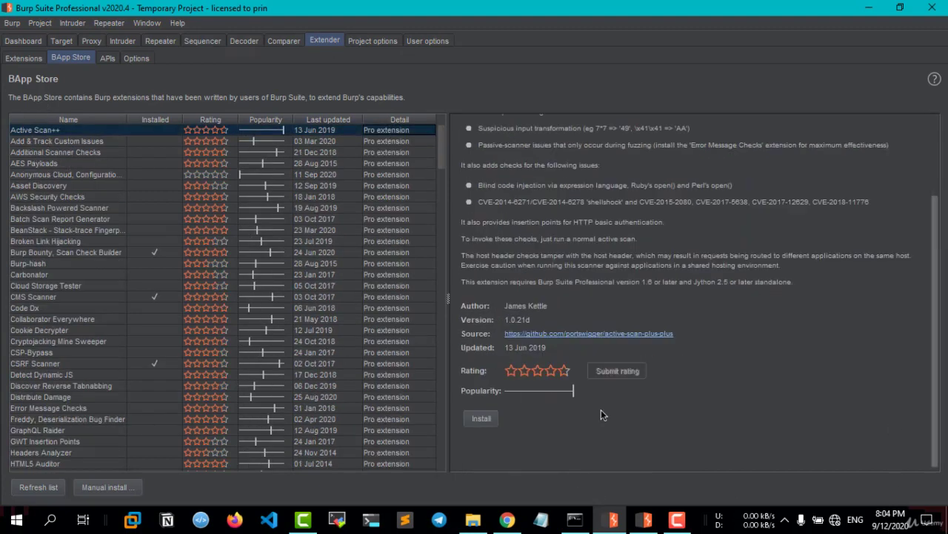
click(475, 415)
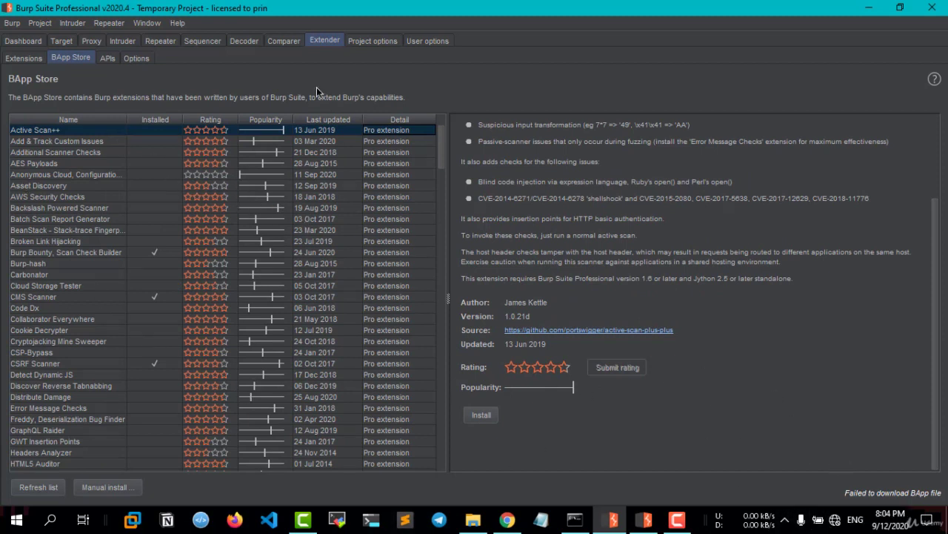
Examine the connection settings in the Professional edition's project options and user options
click(363, 43)
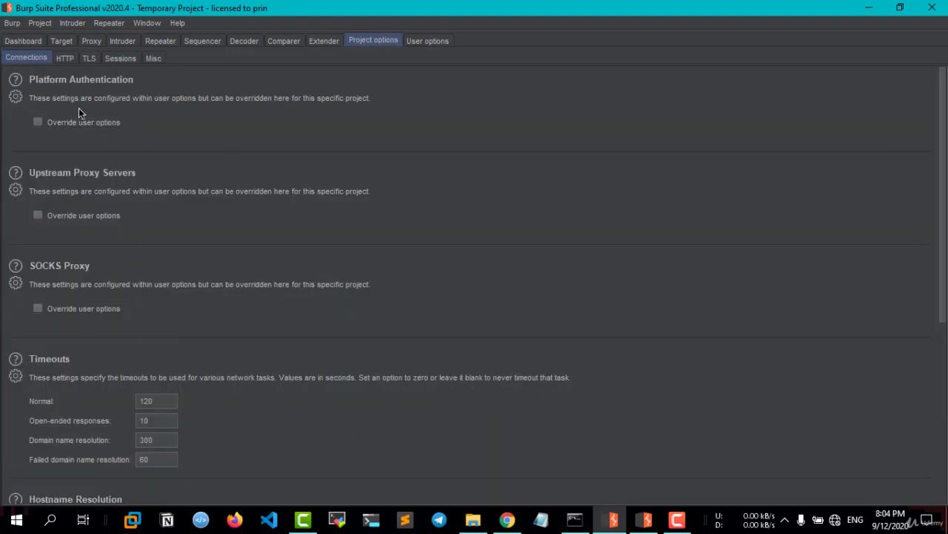
scroll(67, 222, down, 3)
scroll(52, 281, up, 3)
scroll(77, 382, down, 3)
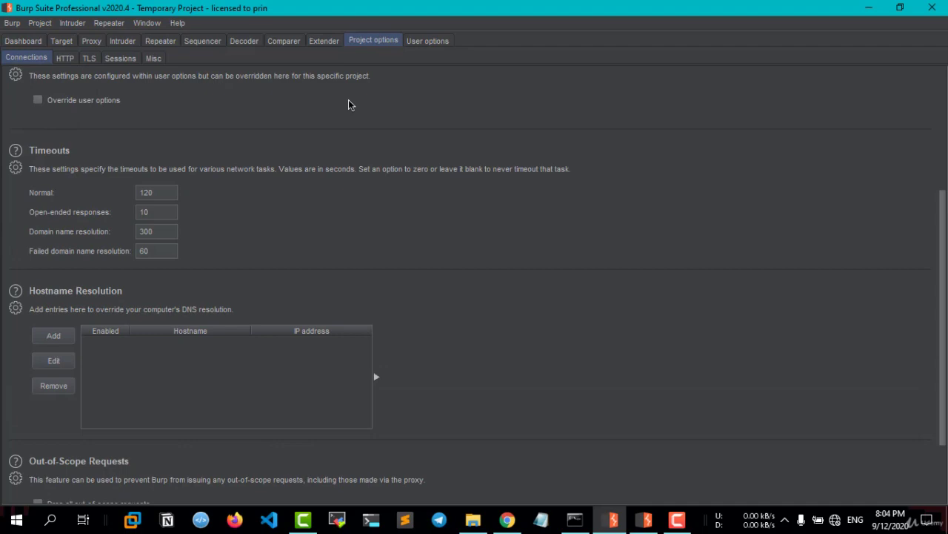
click(430, 41)
scroll(149, 389, down, 3)
scroll(148, 389, up, 5)
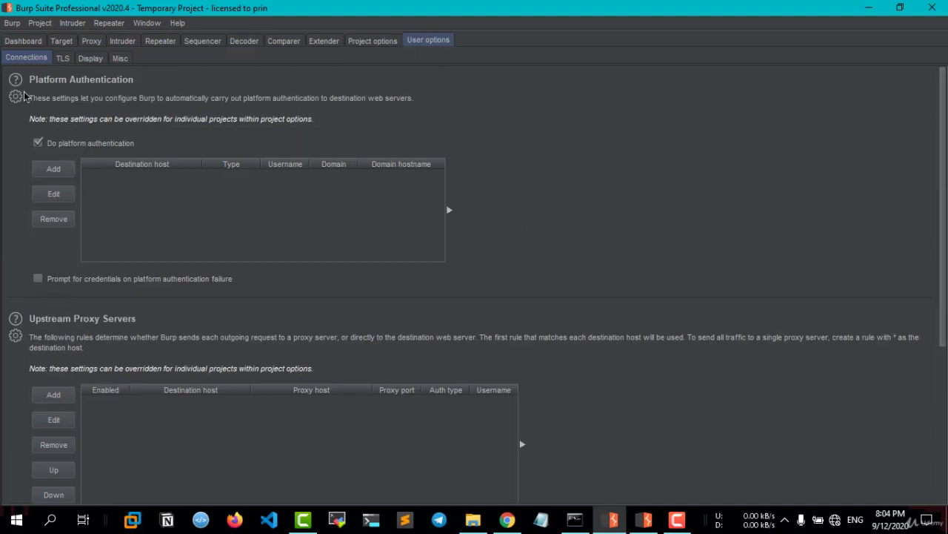
click(54, 45)
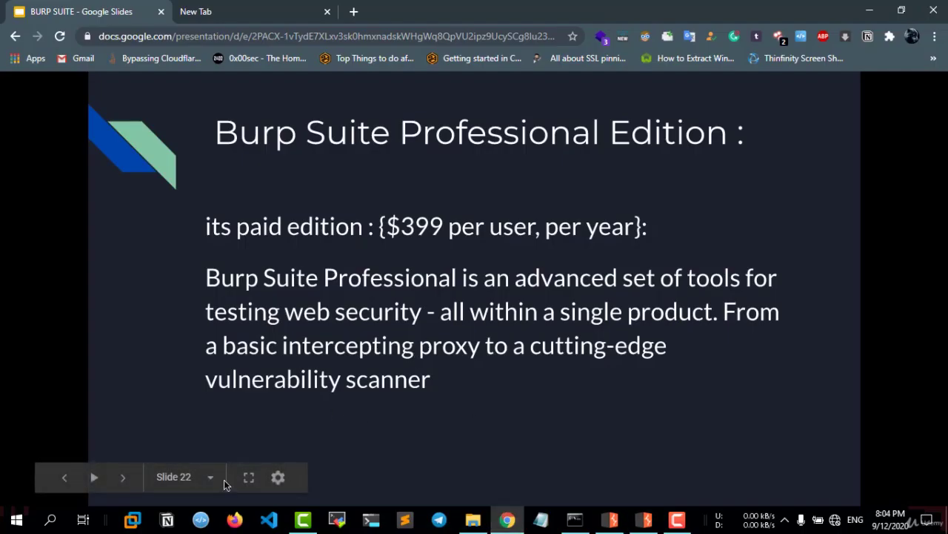
Advance the presentation through the Professional feature list and Enterprise Edition description to the Enterprise feature and pricing slide
click(124, 478)
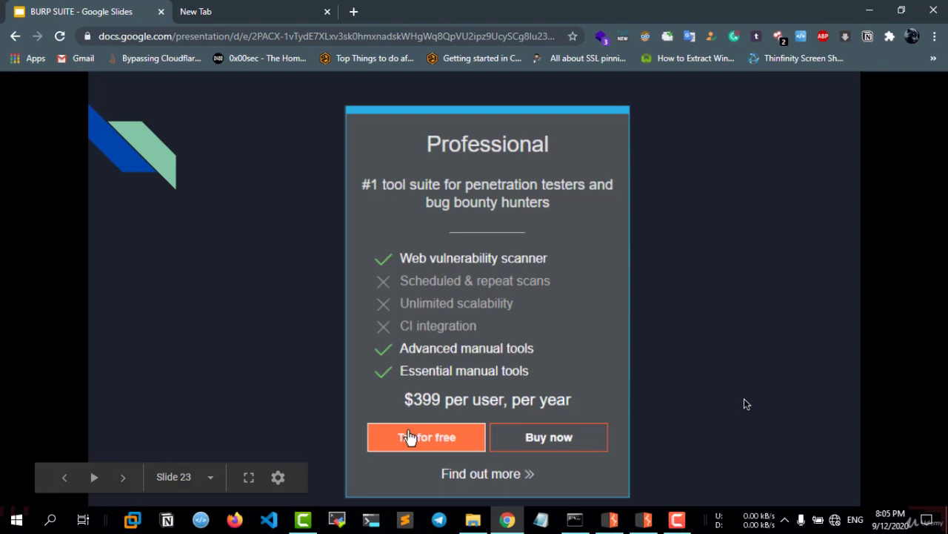
click(123, 478)
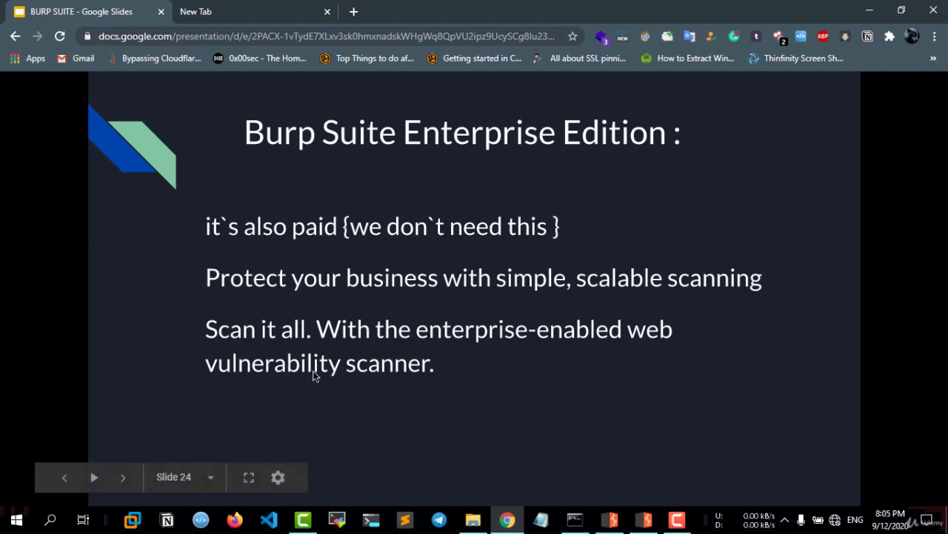
click(123, 477)
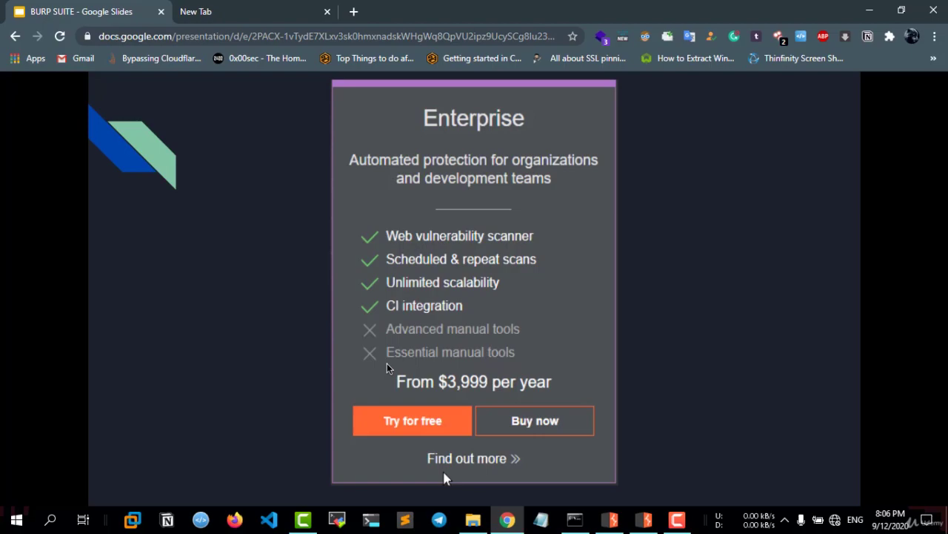
click(636, 523)
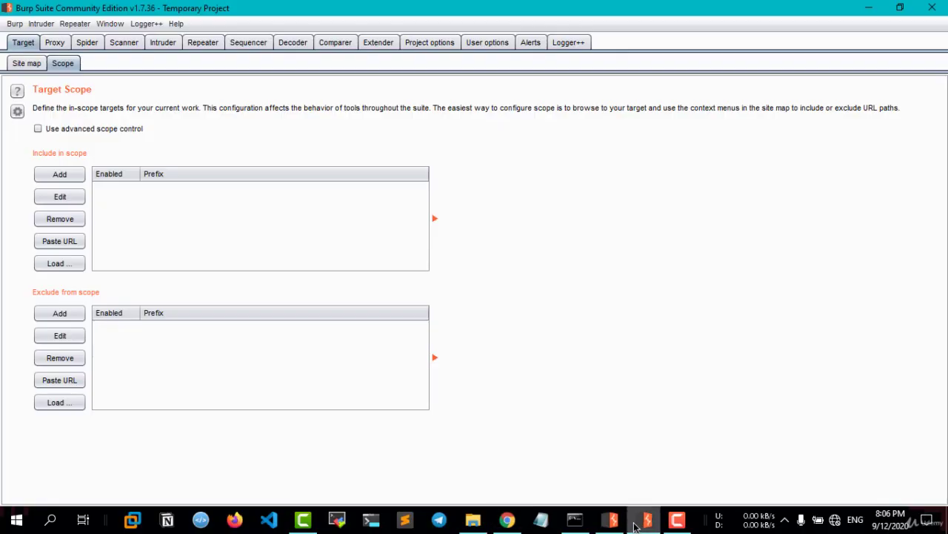
click(636, 523)
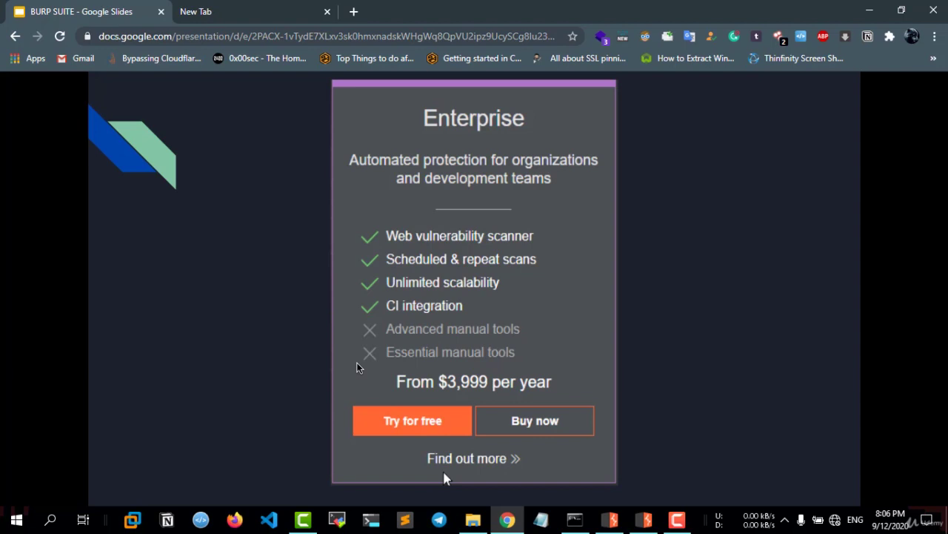
mouse_move(266, 453)
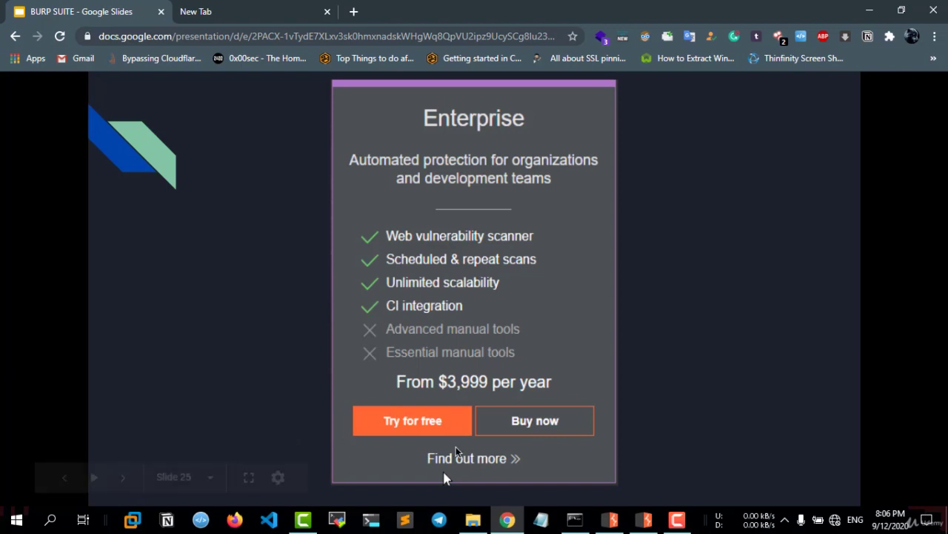
mouse_move(668, 526)
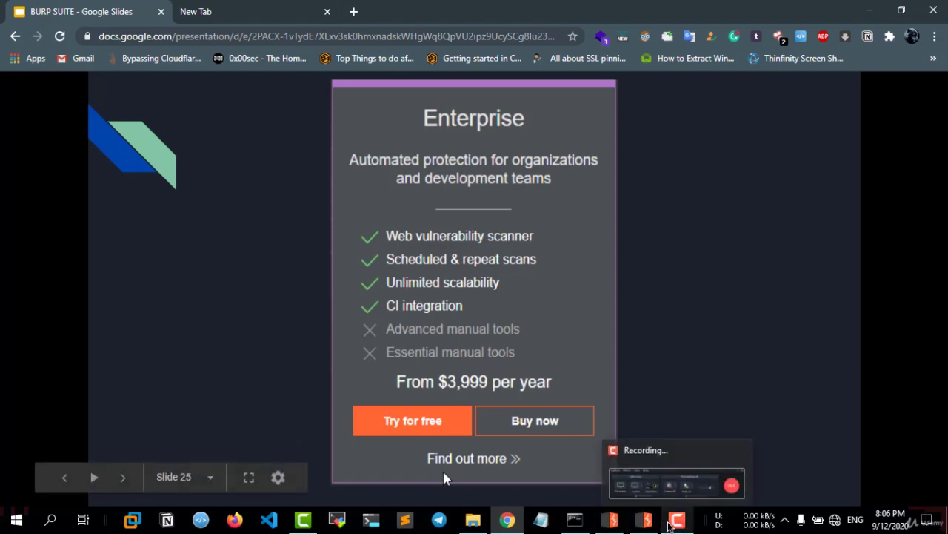